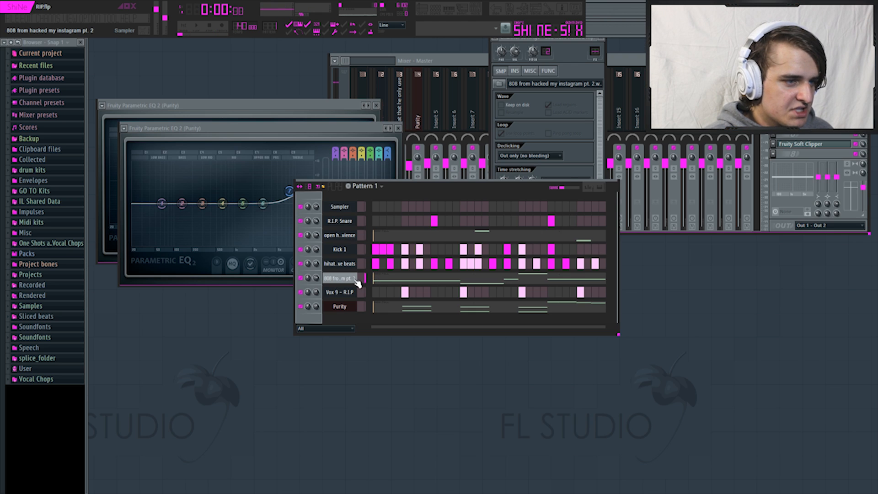
- Select the 808 channel, and audition the FL Keys chords and melody in the piano roll
click(357, 283)
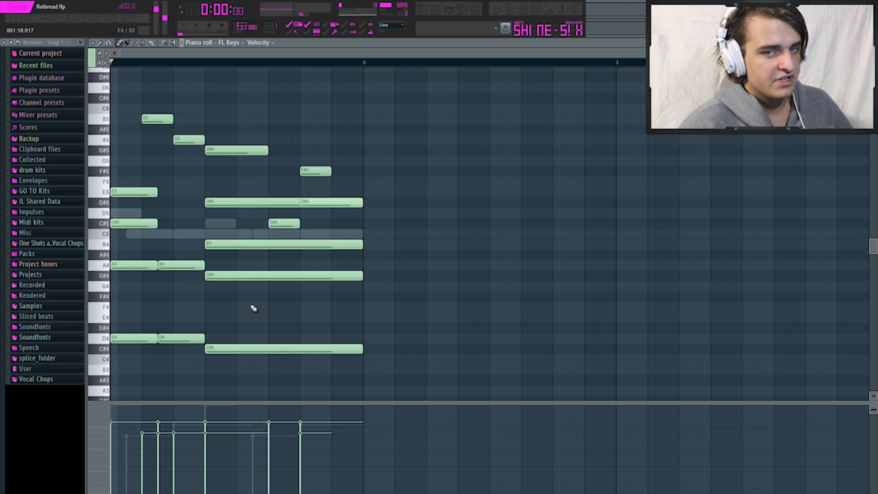
key(space)
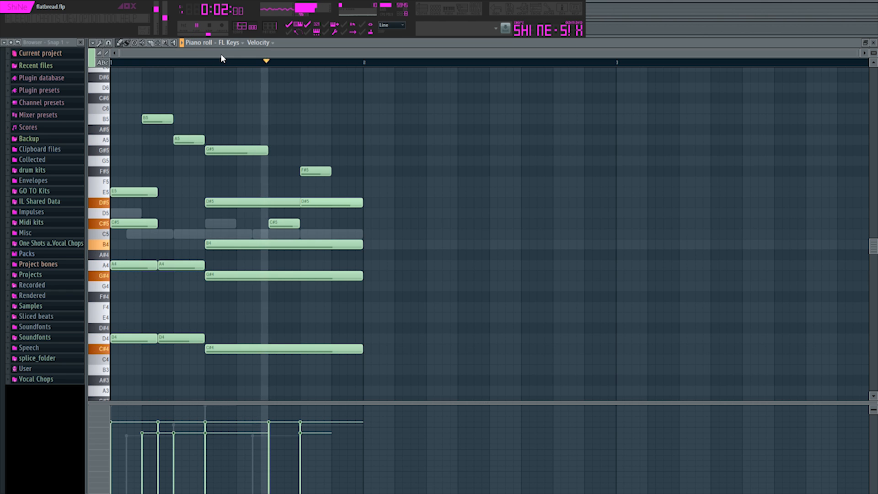
key(space)
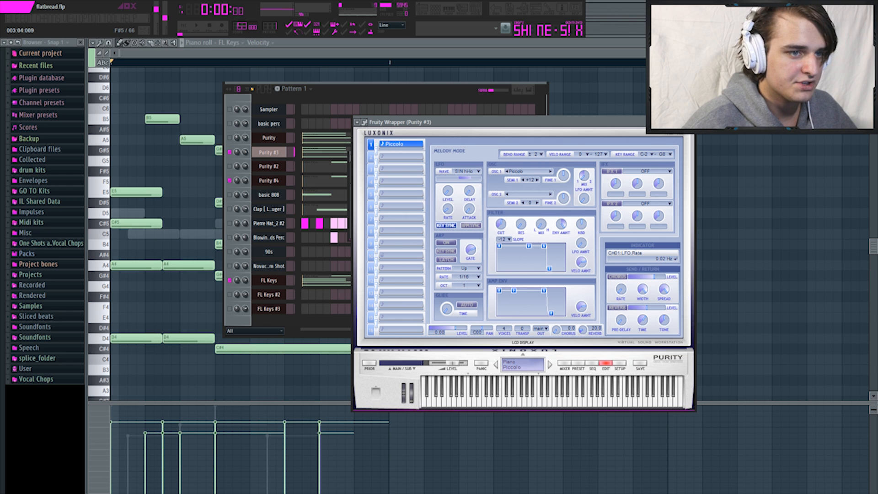
- Open the Purity #4 instrument to view its Partial patch, and solo the Purity channel
click(269, 181)
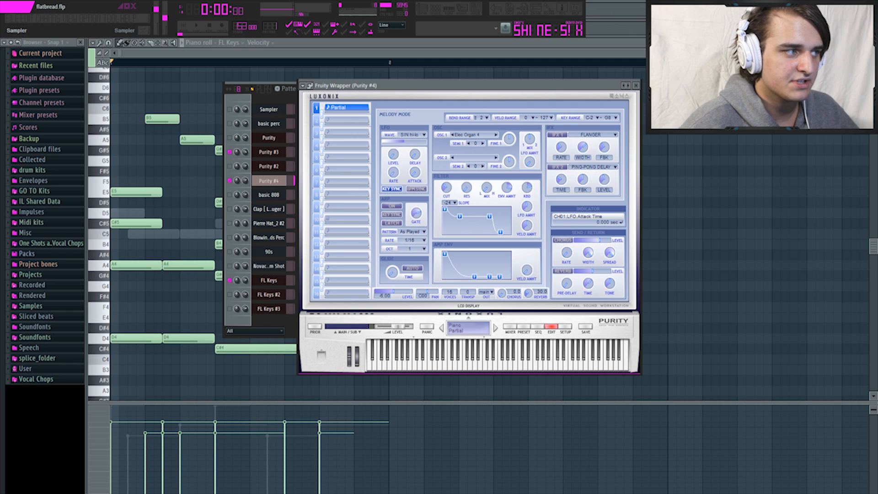
right_click(229, 138)
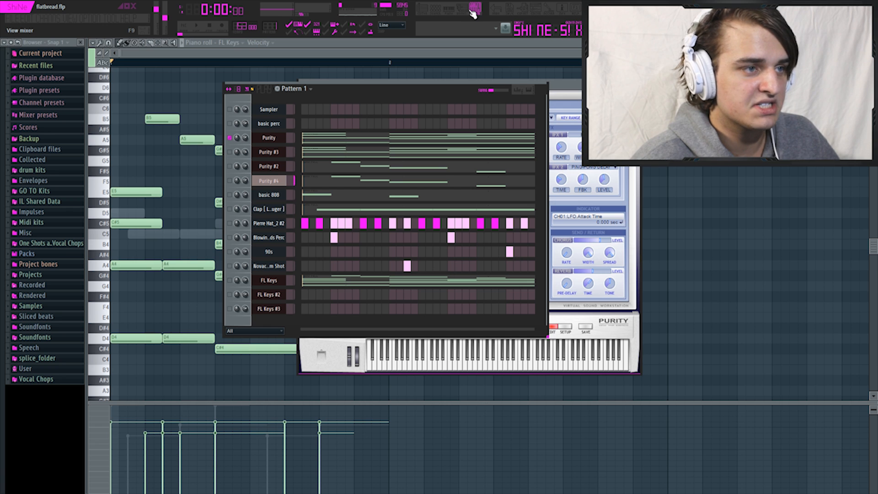
- Reshape the Purity mixer insert's Parametric EQ 2 curves by moving the high-pass and low-pass bands, and raise the first EQ's main level
click(474, 13)
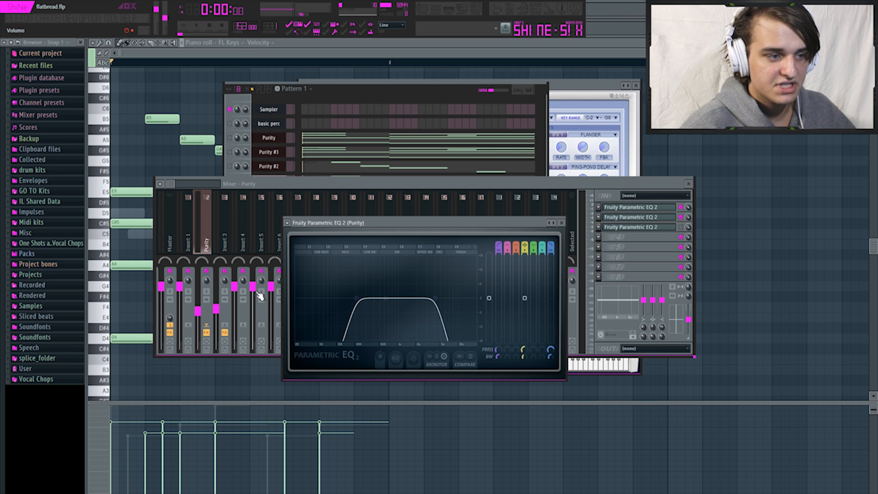
drag(386, 298, 378, 272)
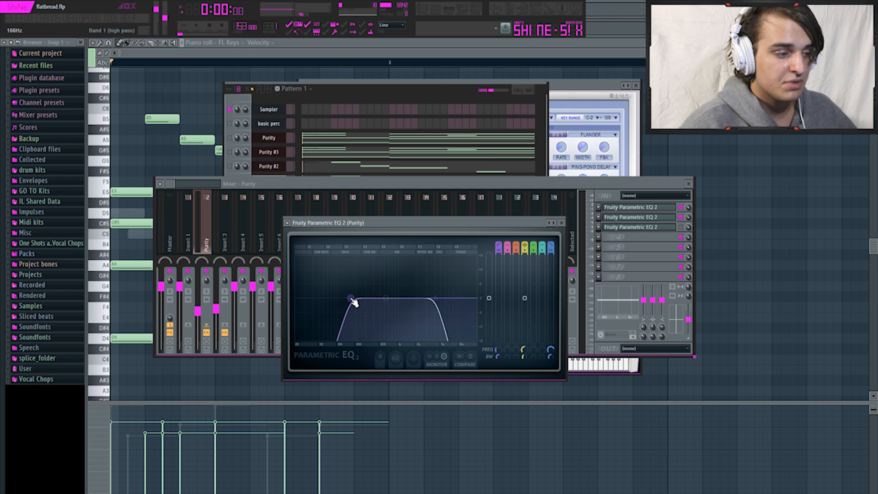
drag(352, 299, 297, 298)
drag(489, 298, 488, 255)
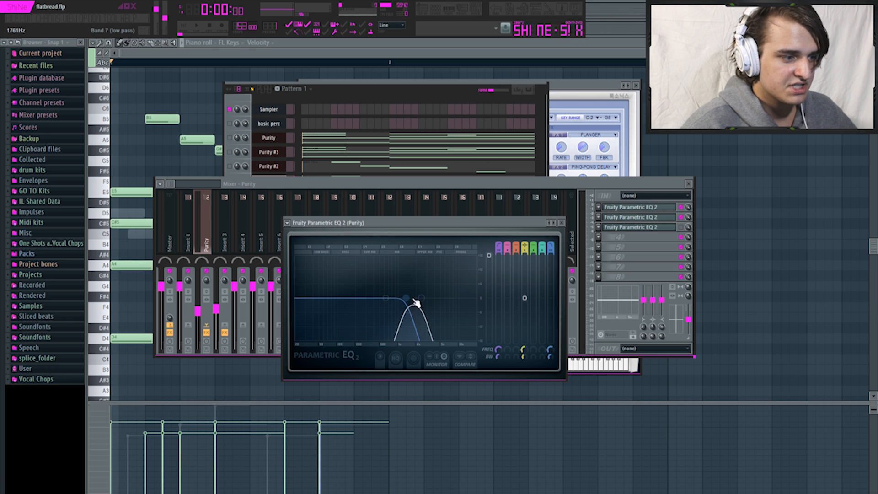
drag(406, 299, 408, 298)
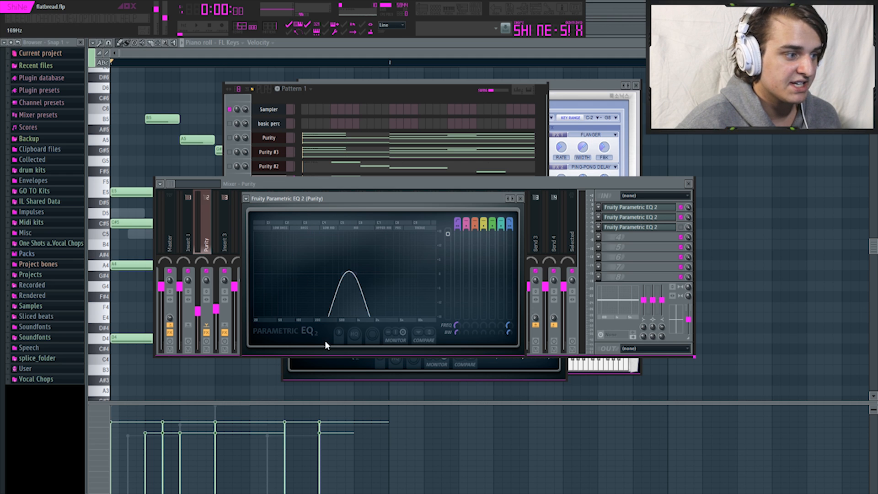
drag(450, 237, 340, 273)
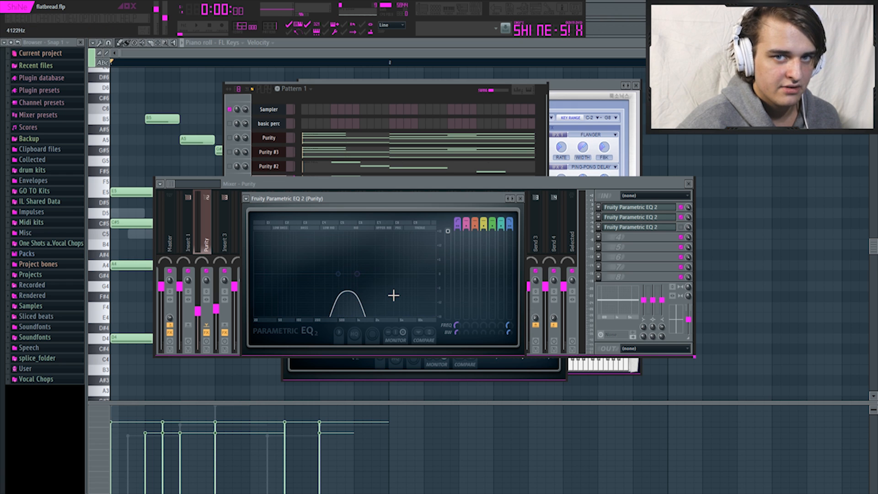
- Bring the channel rack forward and play the pattern to hear the Purity channels through their mixer effects
click(473, 95)
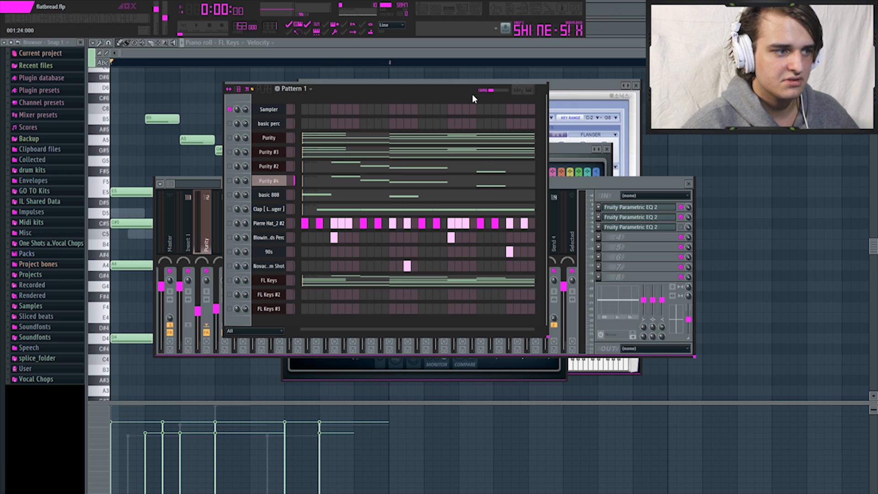
key(space)
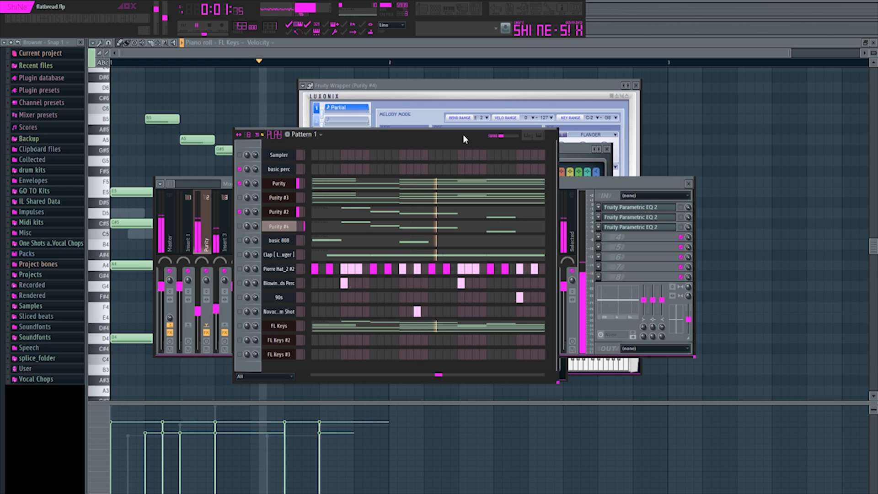
key(space)
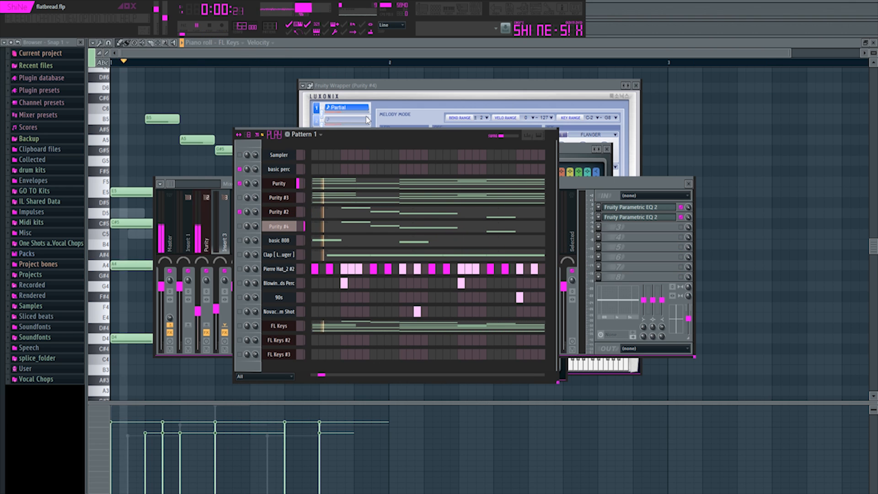
key(space)
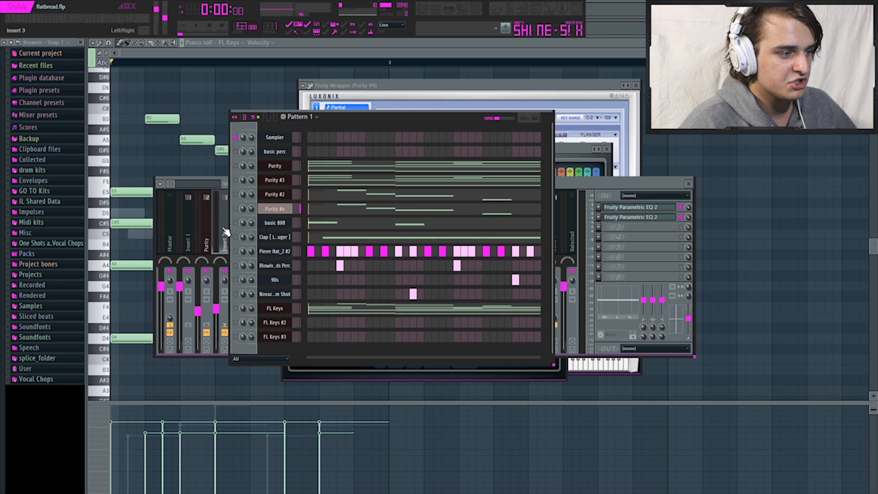
- Remove the sixth step from the Pierre Hat_2 #2 row, and select the 90s channel
click(347, 251)
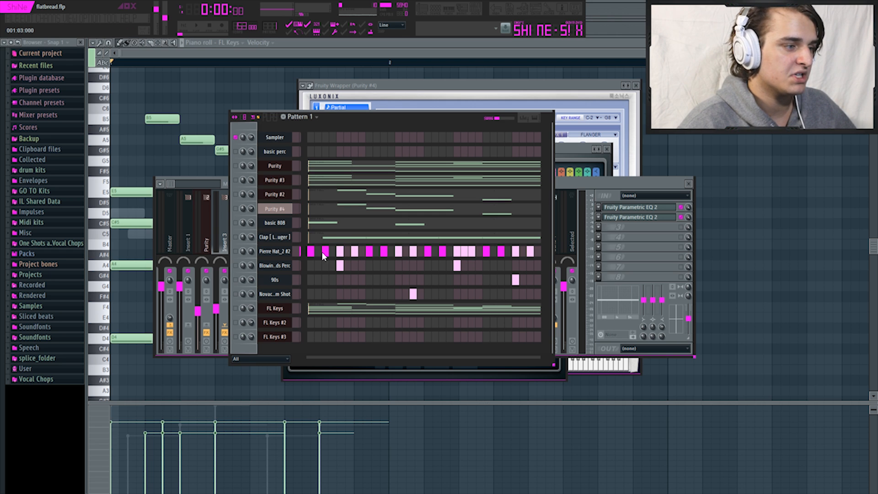
click(274, 279)
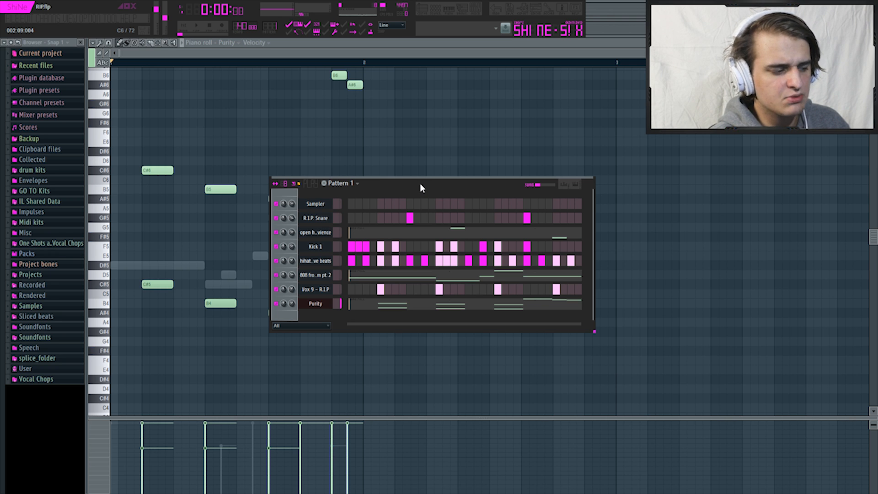
- View the notes of the 808 channel, and open the Omnisphere channel's notes in the piano roll
click(395, 276)
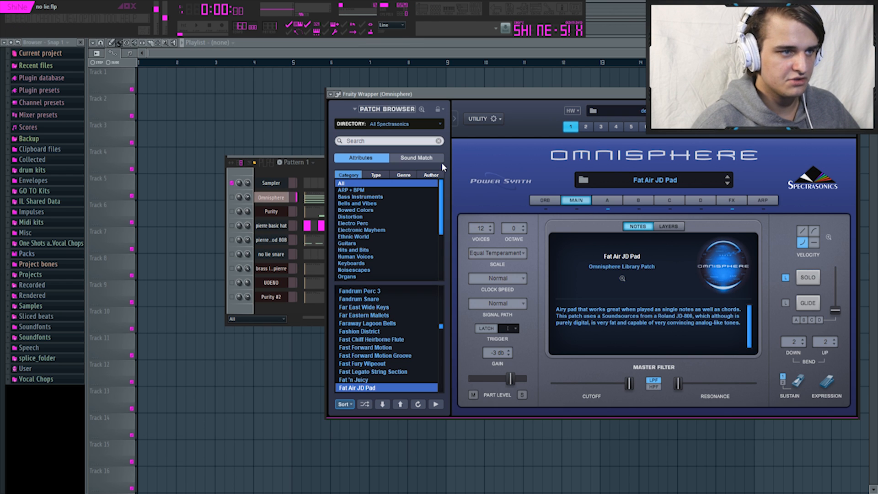
click(315, 200)
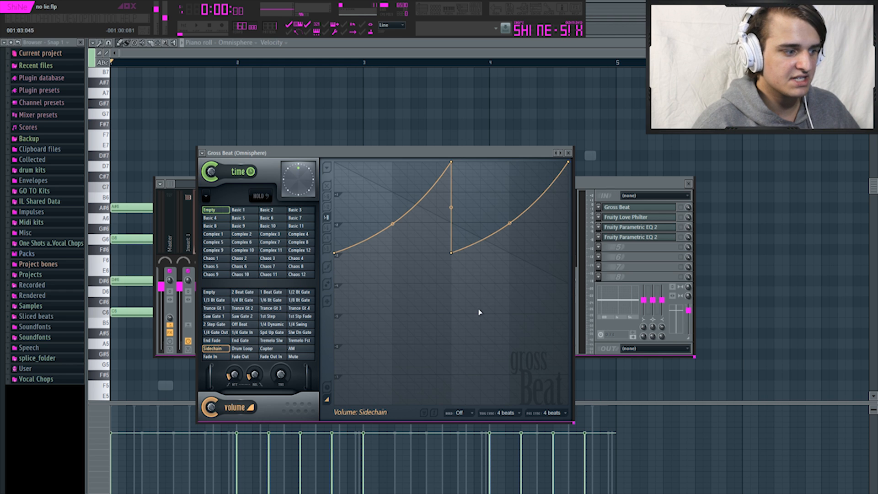
- Inspect the Omnisphere insert's Fruity Love Philter and Parametric EQ 2 settings, and audition the soloed Omnisphere channel
click(631, 217)
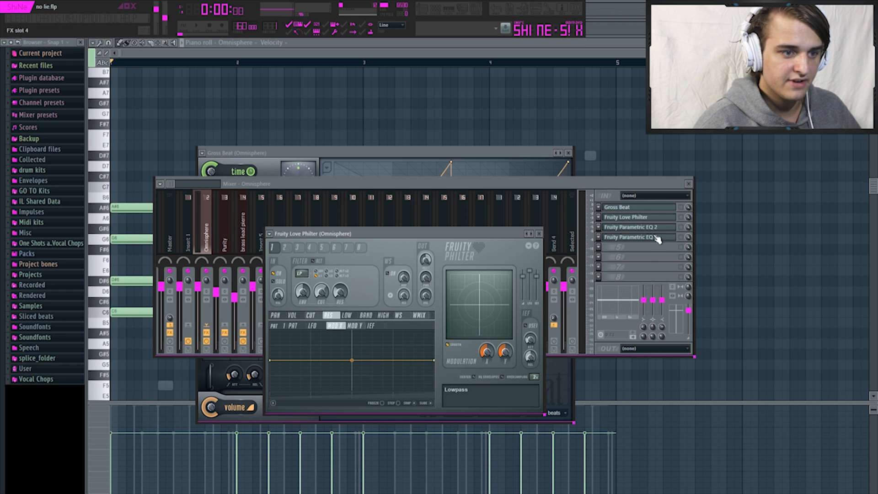
click(647, 239)
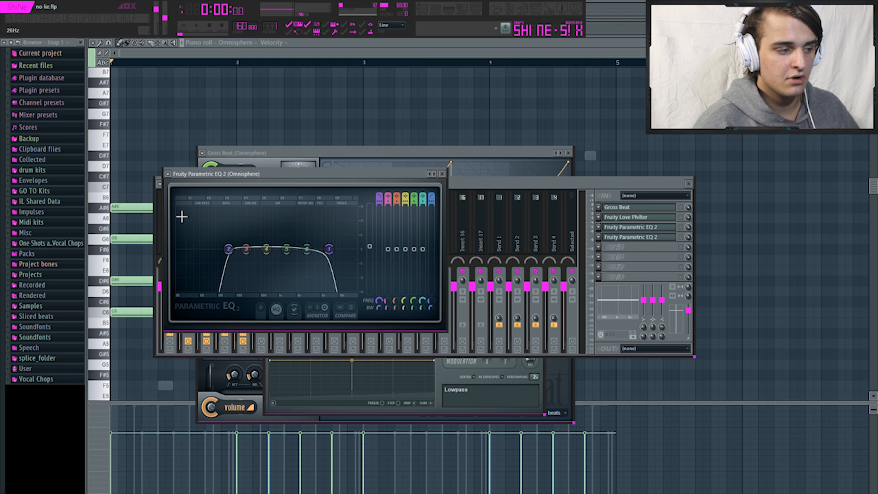
key(F6)
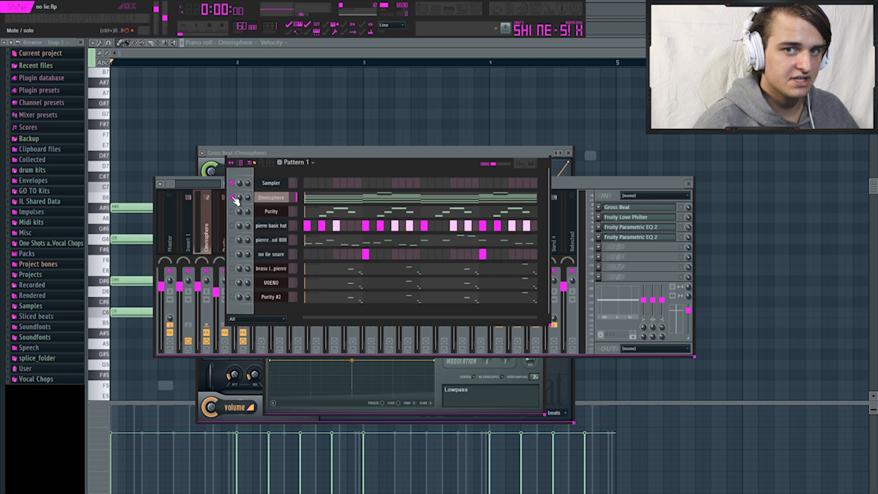
key(space)
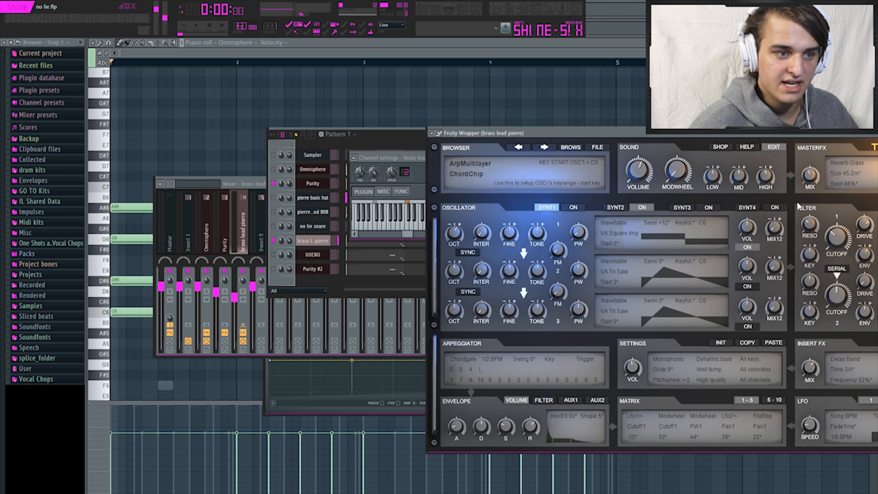
- Bring the channel rack to the front, and view the Omnisphere instrument with the Boys Choir Soloist Oh patch
click(375, 138)
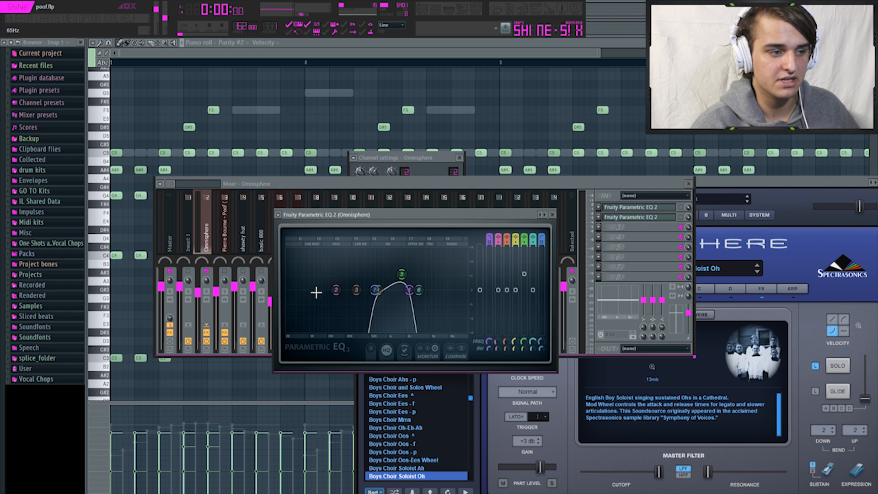
click(706, 180)
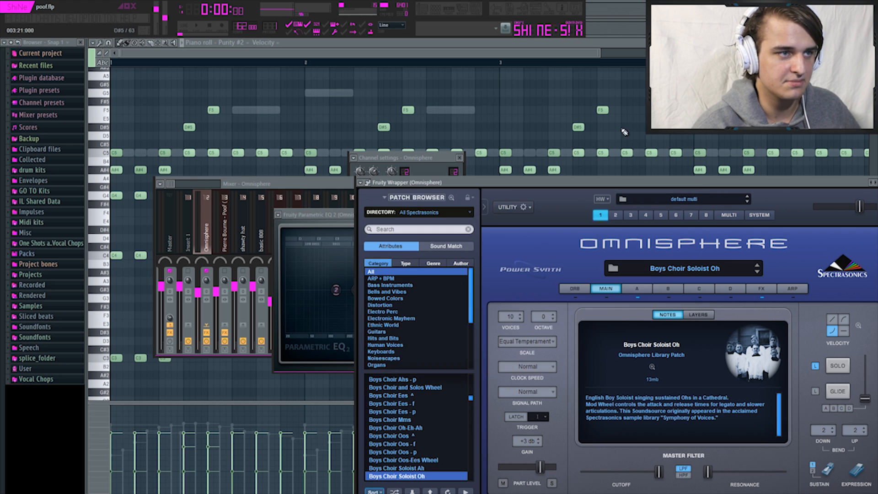
click(450, 9)
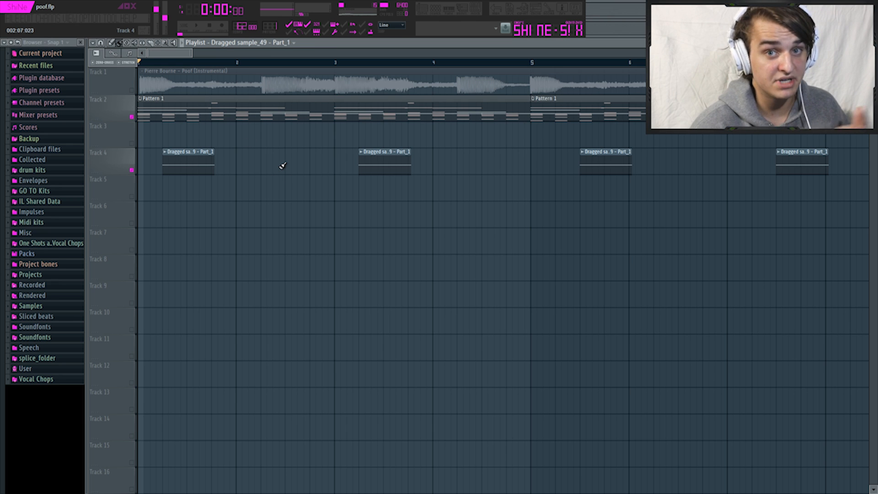
- Review the playlist arrangement of the poof project, and examine the shawty hat notes and velocities in the piano roll
scroll(268, 110, down, 3)
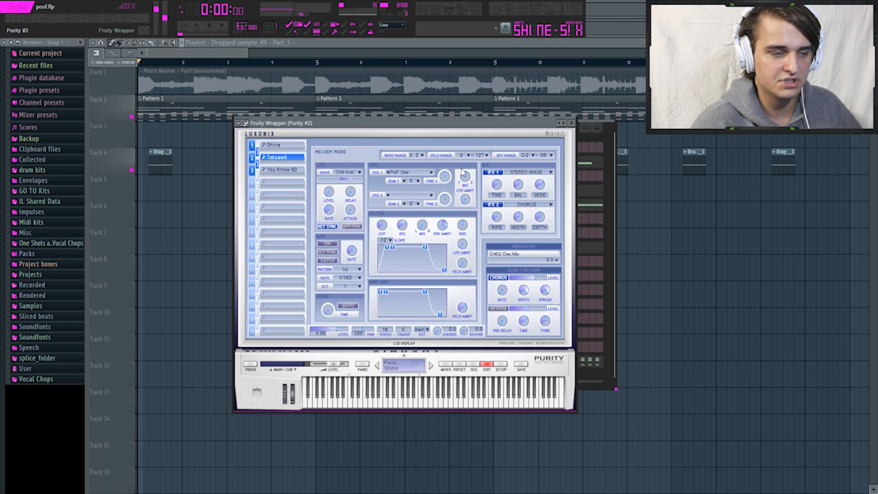
key(F7)
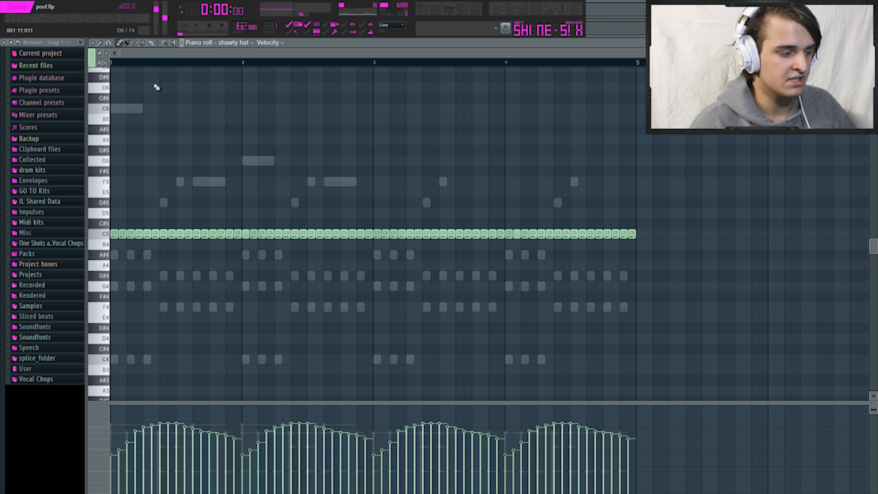
scroll(156, 88, up, 1)
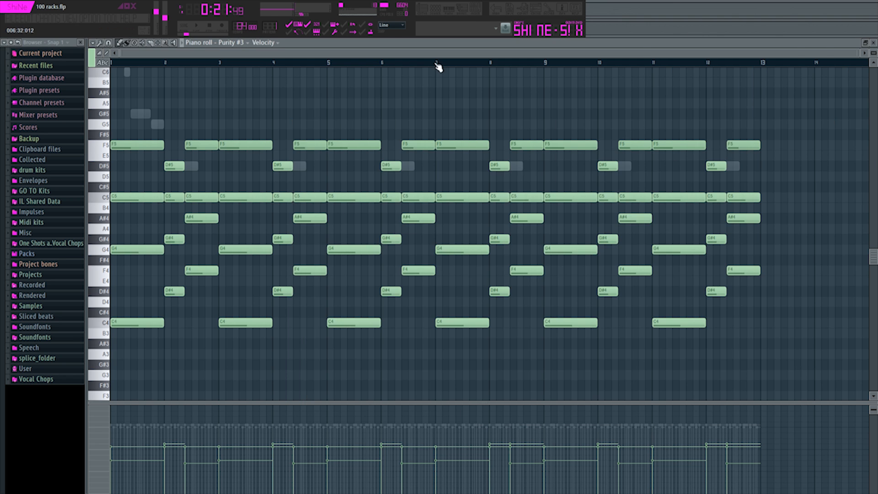
- Move the playback position to bar 7 in the Purity #3 piano roll
click(435, 62)
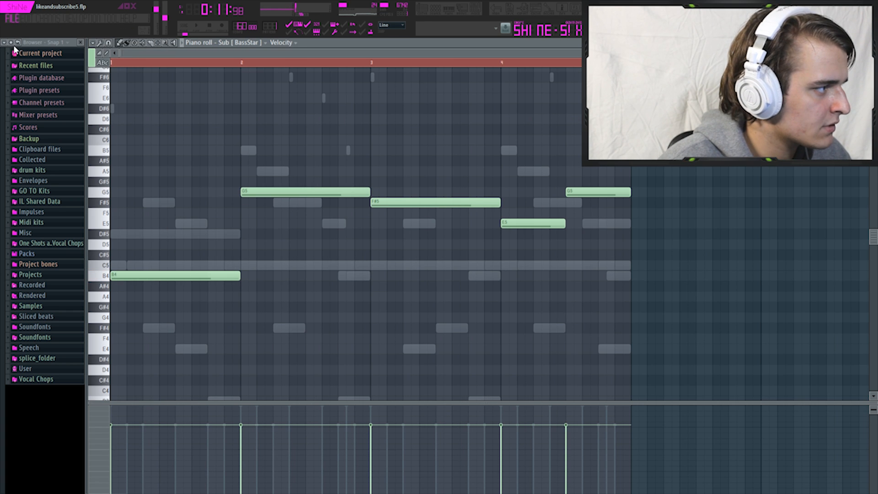
mouse_move(181, 275)
mouse_down()
mouse_move(179, 218)
mouse_move(179, 275)
mouse_up()
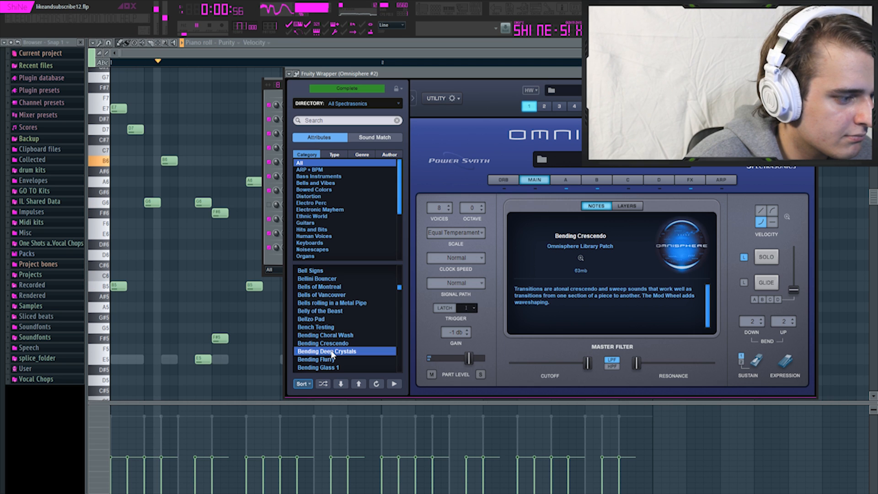
- Audition neighbouring Omnisphere #2 patches during playback, load Bending Flurry, and stop playback
key(Up)
key(Down)
key(Down)
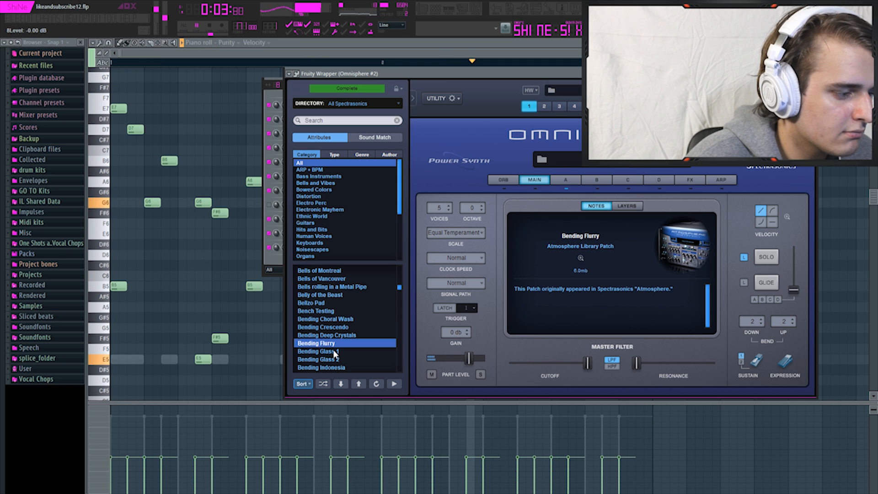
drag(343, 76, 302, 149)
click(286, 81)
key(space)
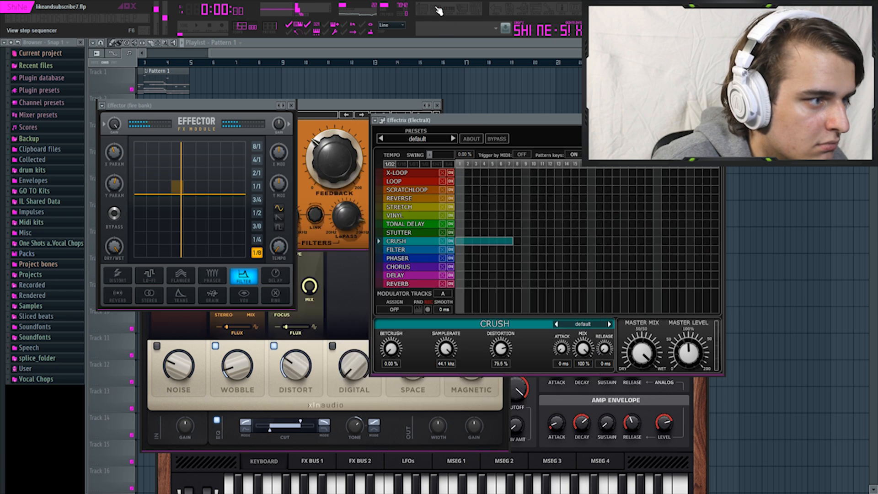
- Bring up the channel rack over the open effect plugin windows
key(F6)
click(523, 198)
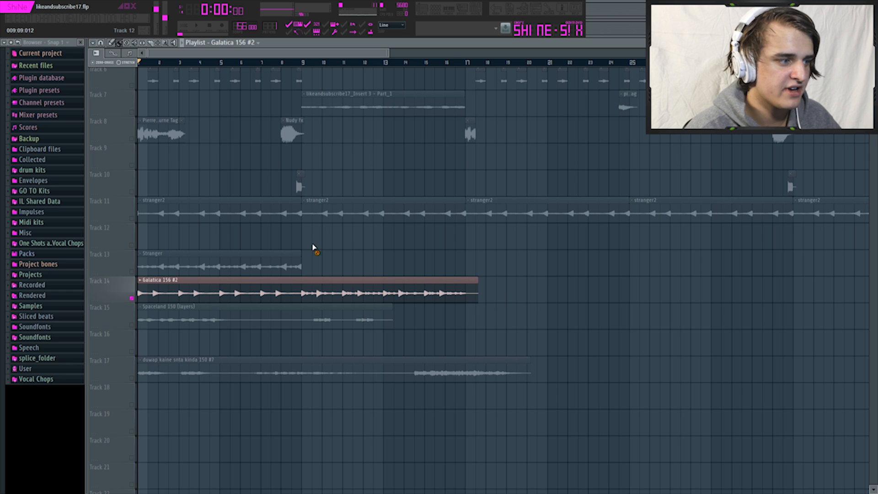
- Play the soloed Galatica 156 #2 audio clip on Track 14 of the playlist
drag(211, 53, 208, 56)
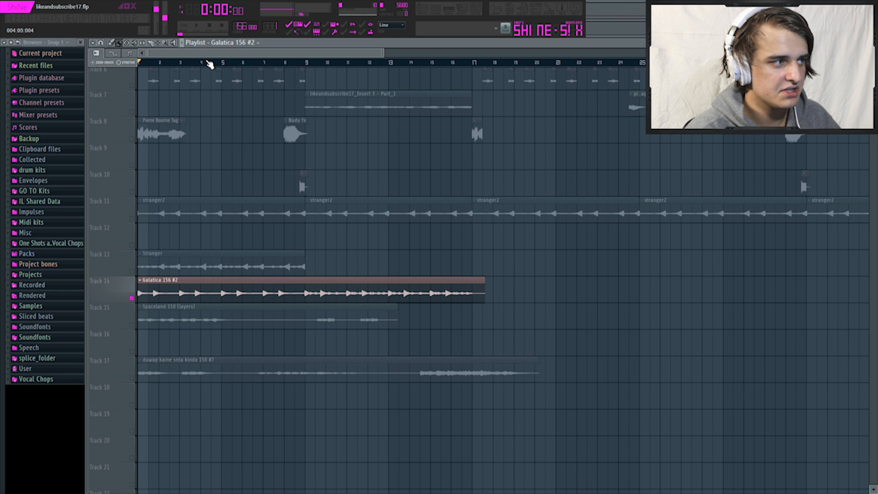
key(space)
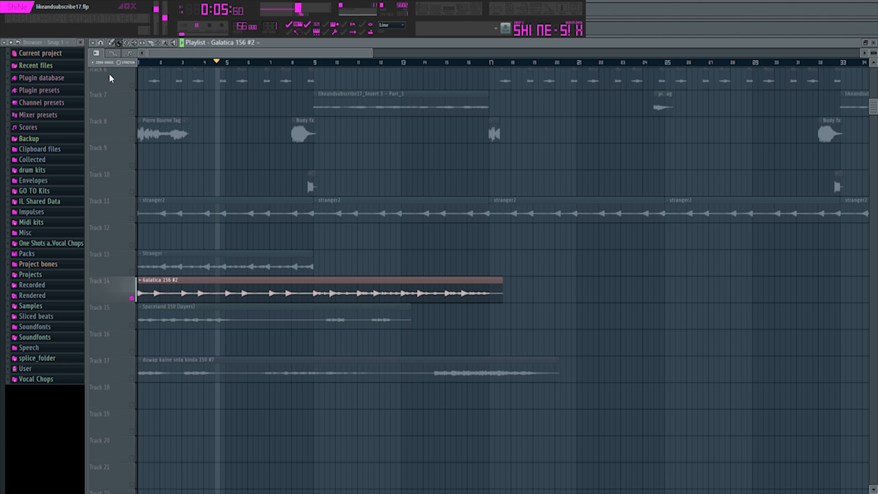
- Stop playback of the Galatica clip and play the soloed Stranger clips on Track 1
click(150, 43)
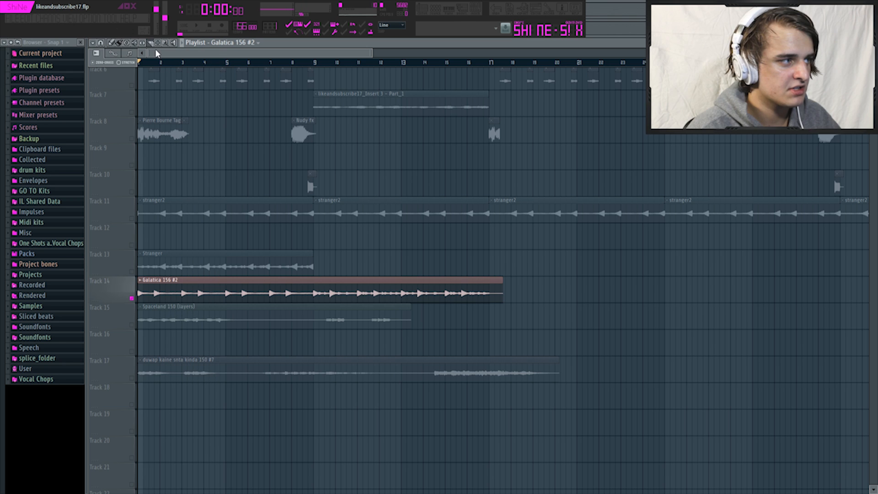
scroll(293, 284, up, 4)
drag(407, 295, 403, 294)
scroll(403, 295, up, 4)
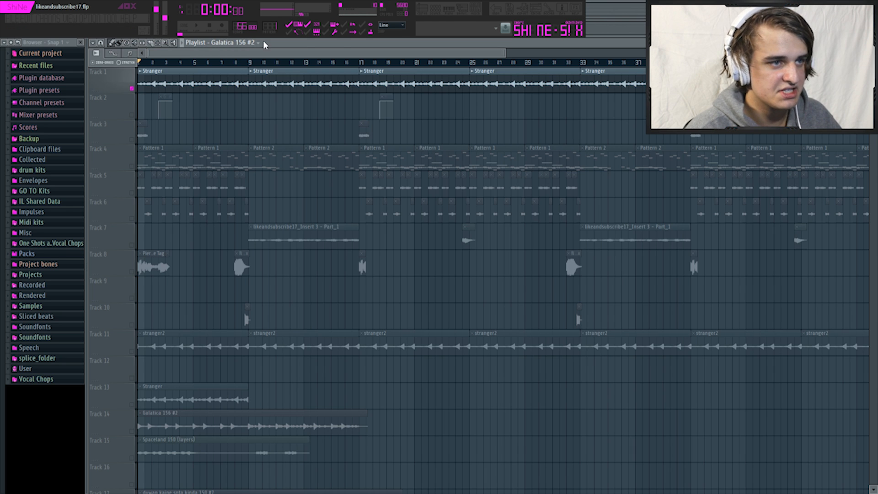
key(space)
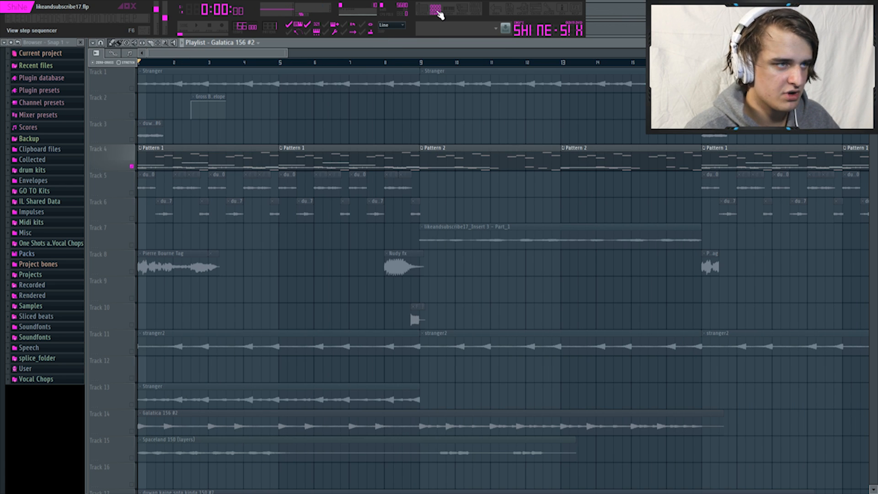
- Open the channel rack and play Pattern 1's drum channels, including the notes of the 808 channel
click(437, 11)
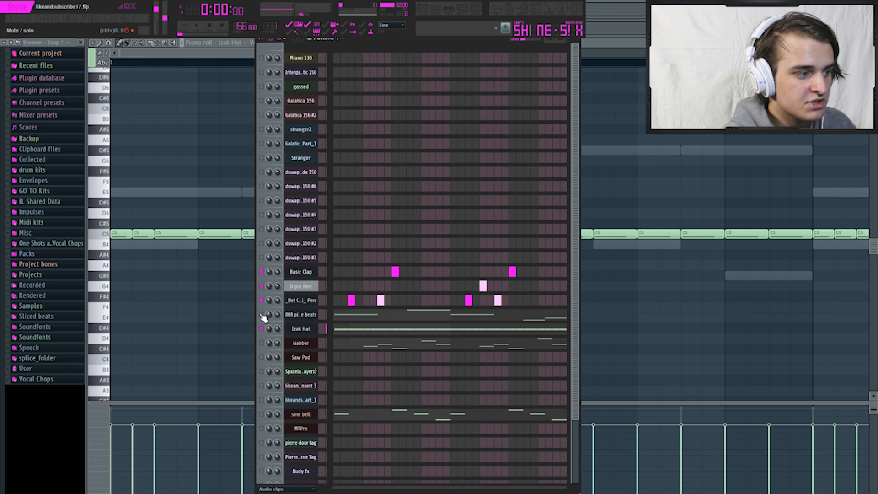
key(space)
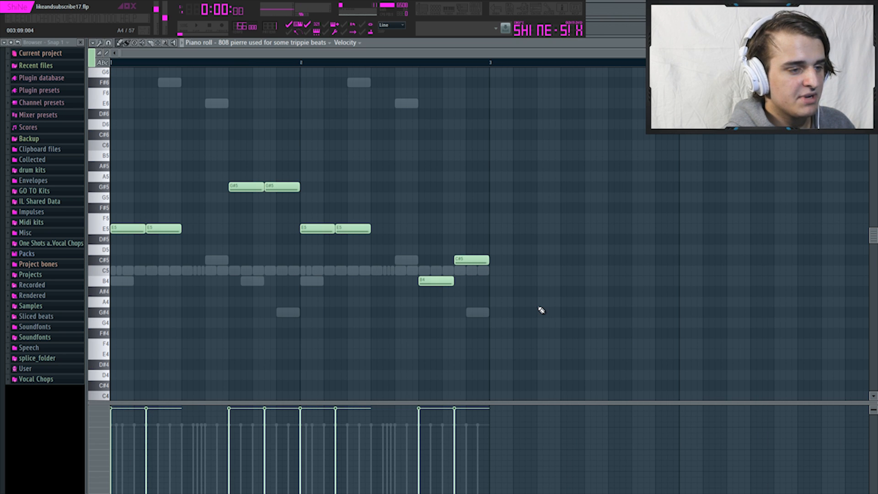
key(space)
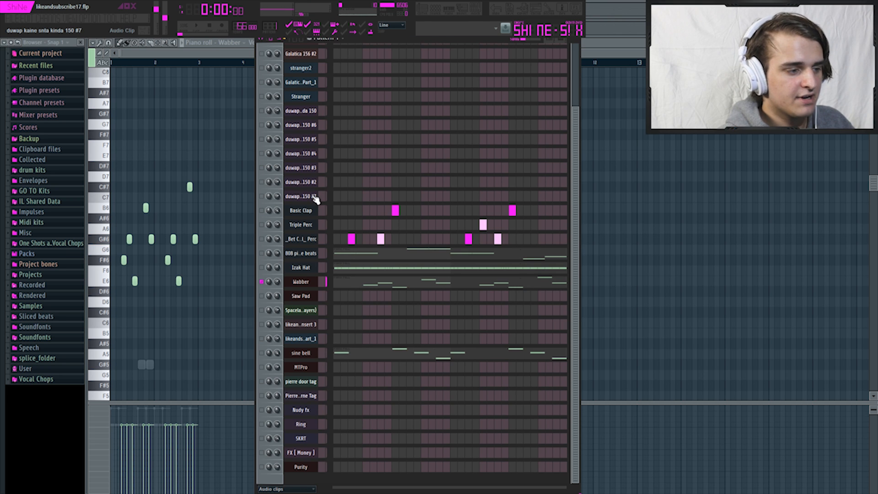
- Open the sine bell channel's Omnisphere patch, return to the channel rack, and play that channel soloed
click(300, 353)
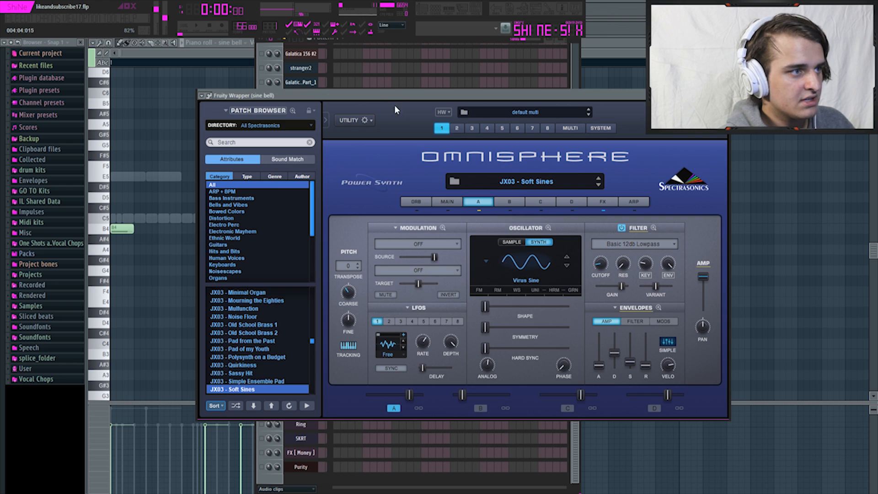
click(358, 68)
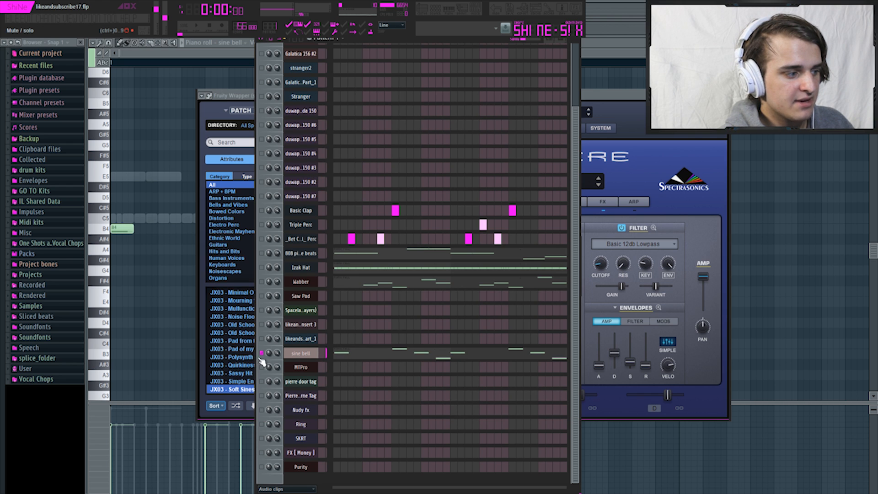
key(space)
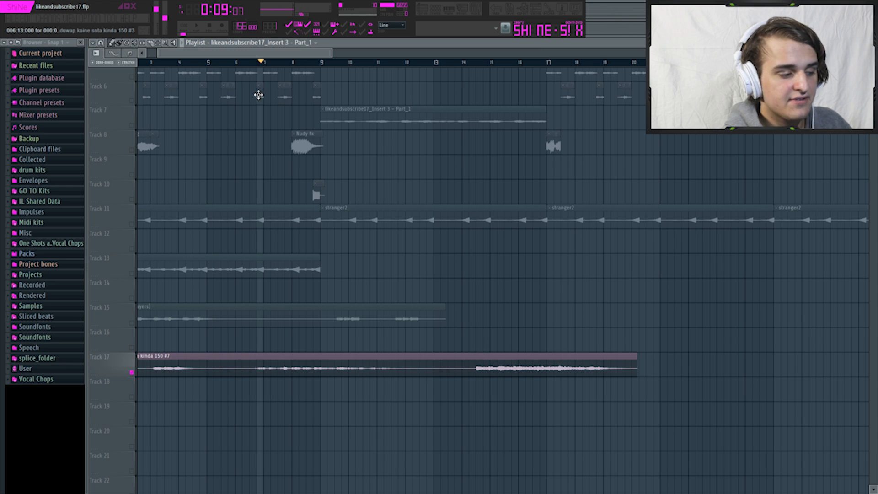
- Move the playlist position to partway through bar 6 and play the soloed audio clip on Track 17
click(250, 63)
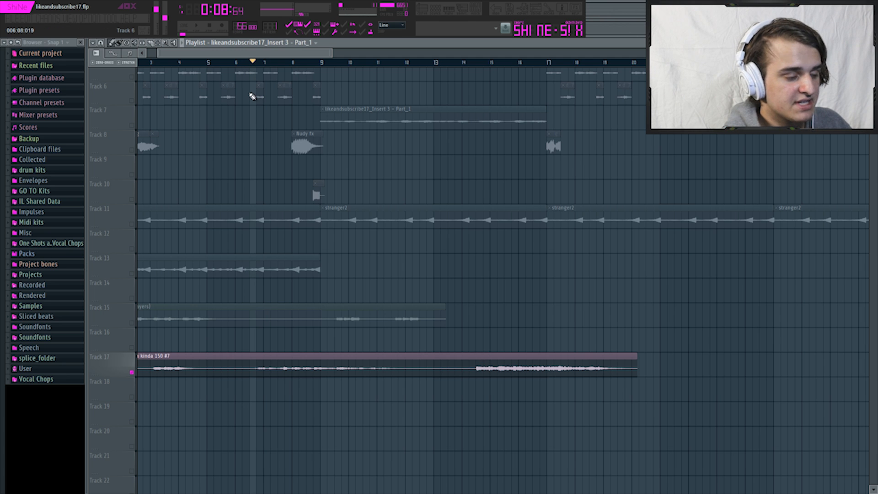
key(space)
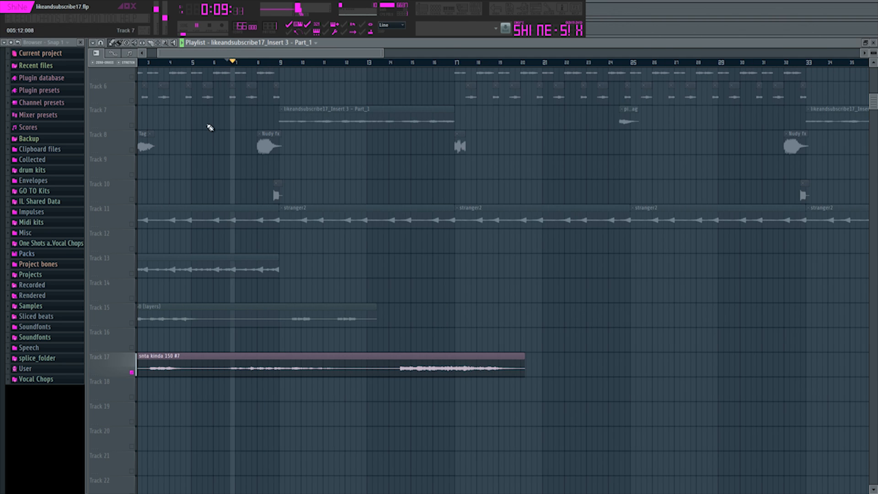
scroll(183, 190, up, 4)
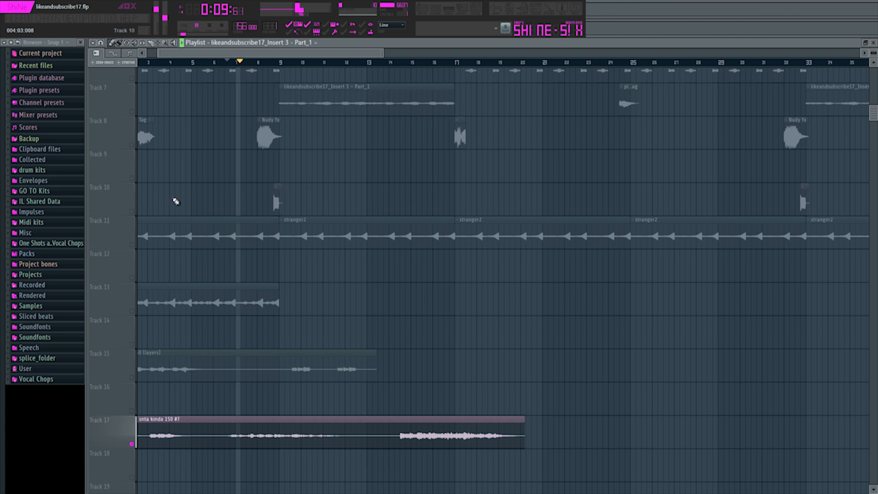
scroll(175, 215, down, 3)
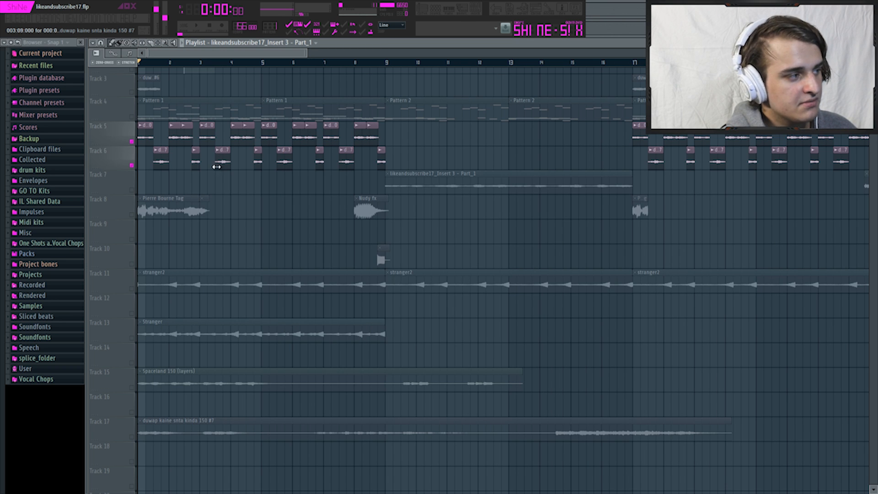
- Play the soloed chopped clips on Tracks 5 and 6, then the audio clip on Track 17 from the start
key(space)
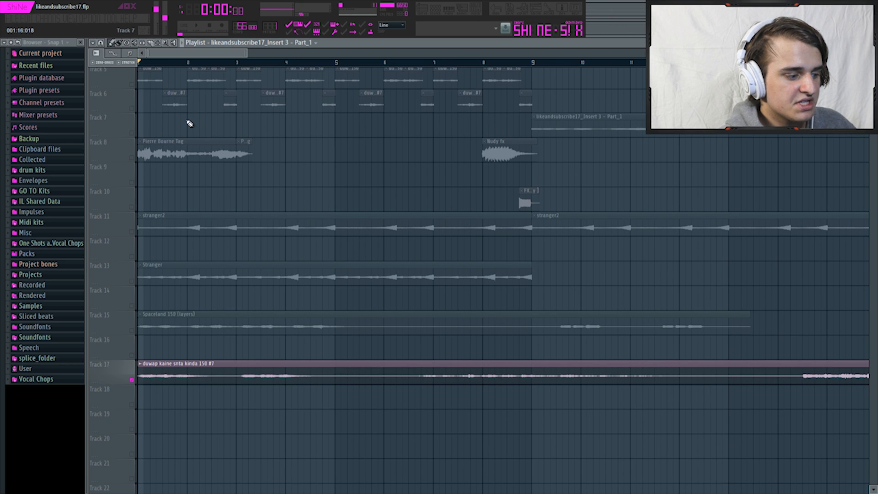
key(space)
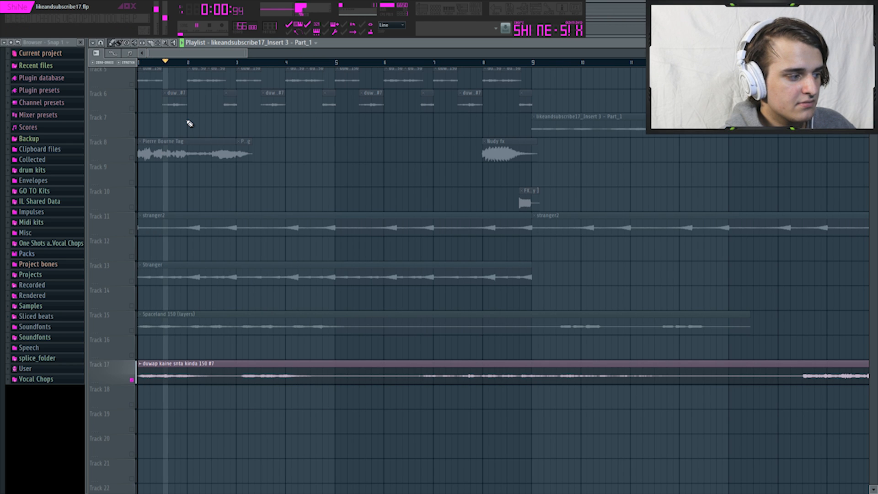
key(space)
- Solo Track 3 and play its short audio clip at the start of the playlist
scroll(182, 177, up, 2)
scroll(182, 177, up, 2)
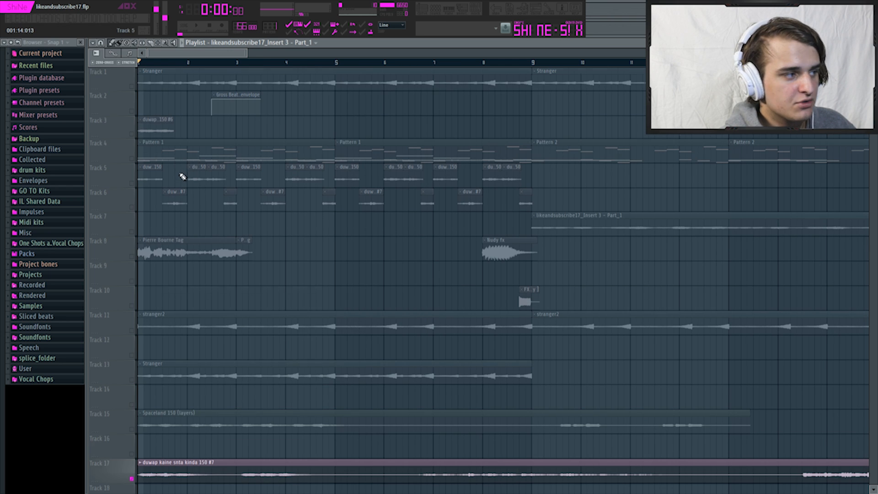
click(136, 134)
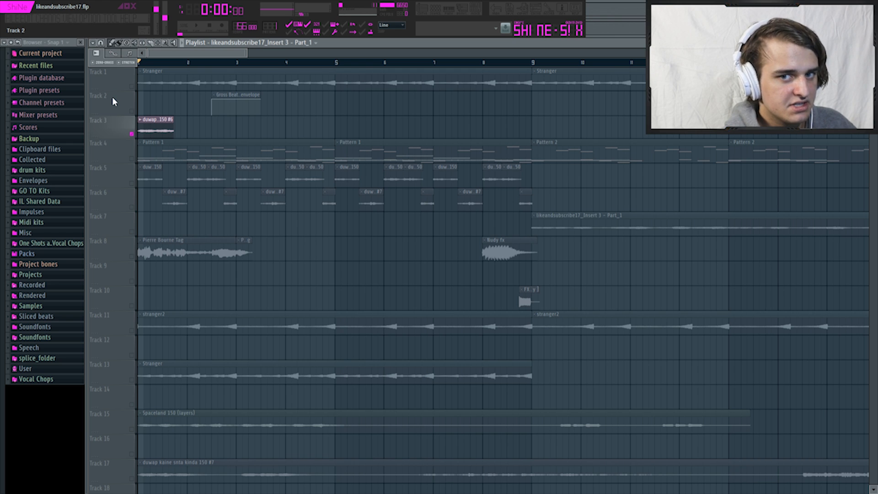
key(space)
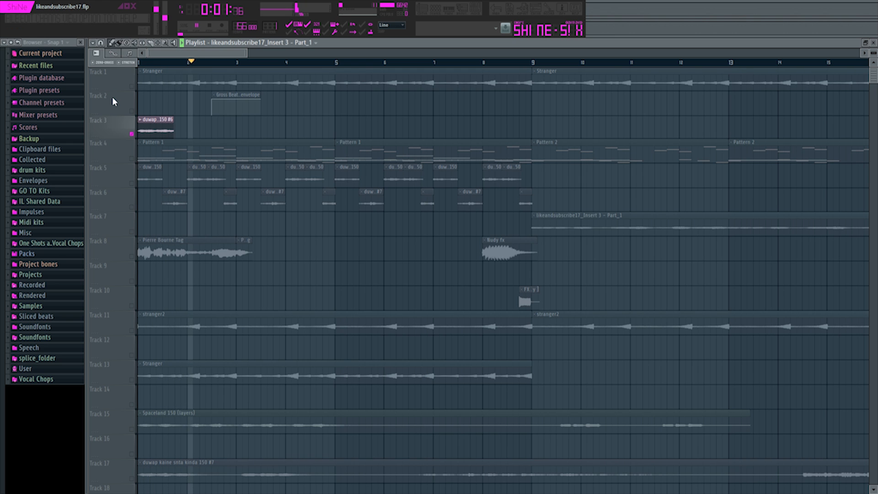
key(space)
key(space)
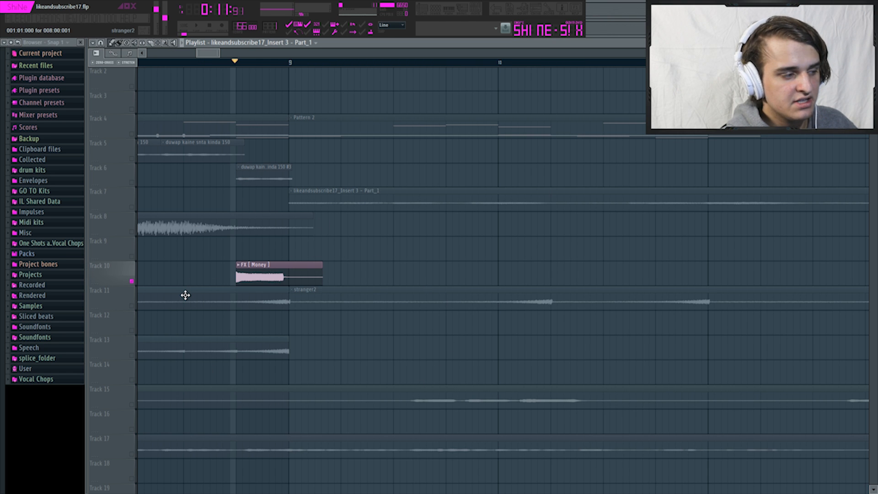
- Open the mixer to examine the H-Delay on the FX [Money] insert, close the windows, and play the soloed FX [Money] clip
scroll(213, 260, down, 2)
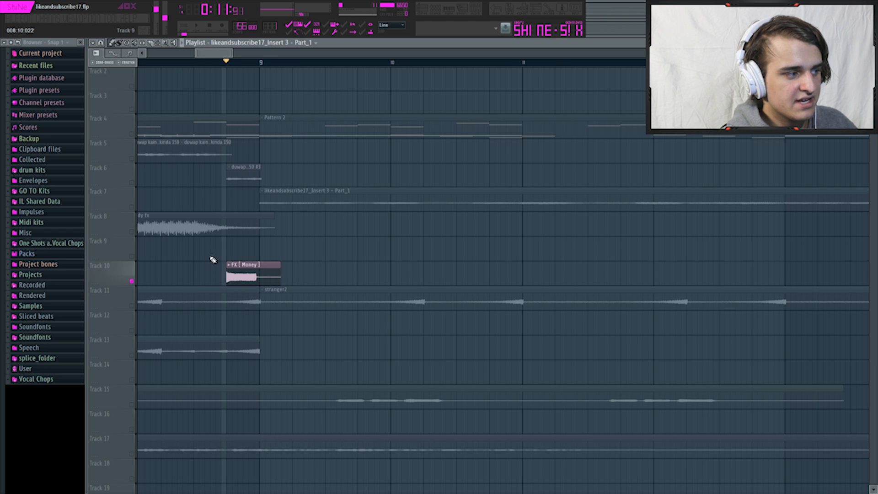
key(F9)
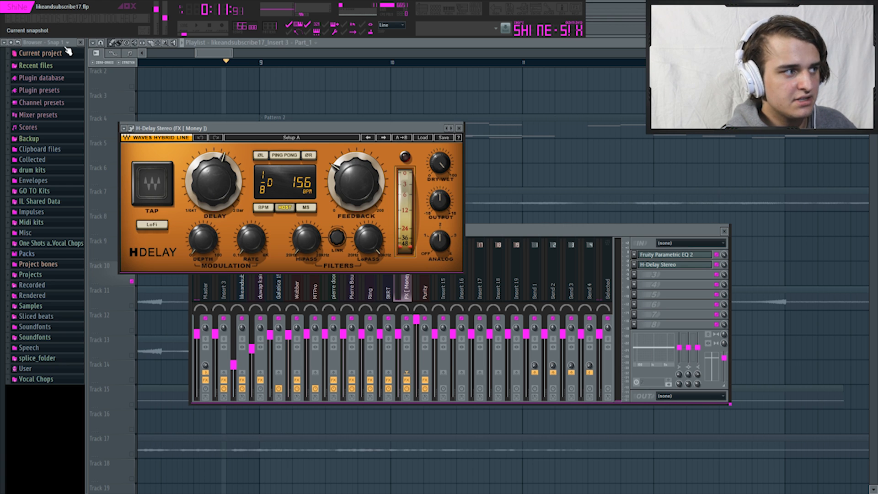
key(F12)
key(space)
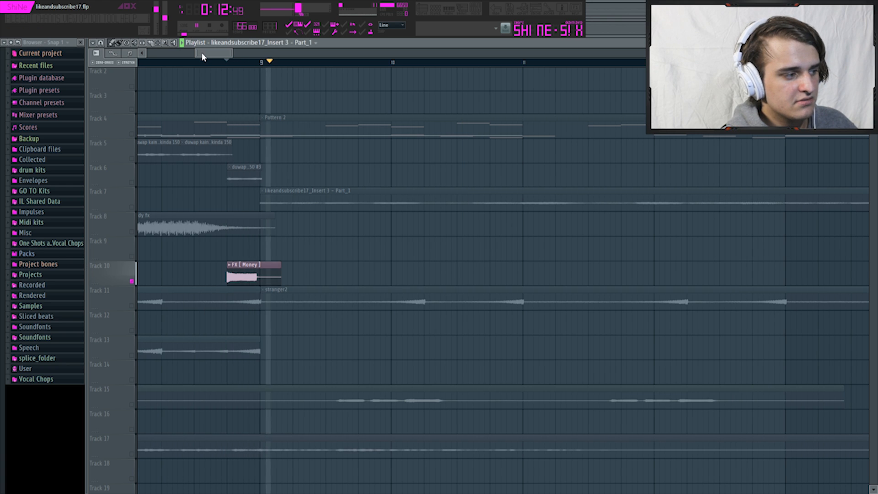